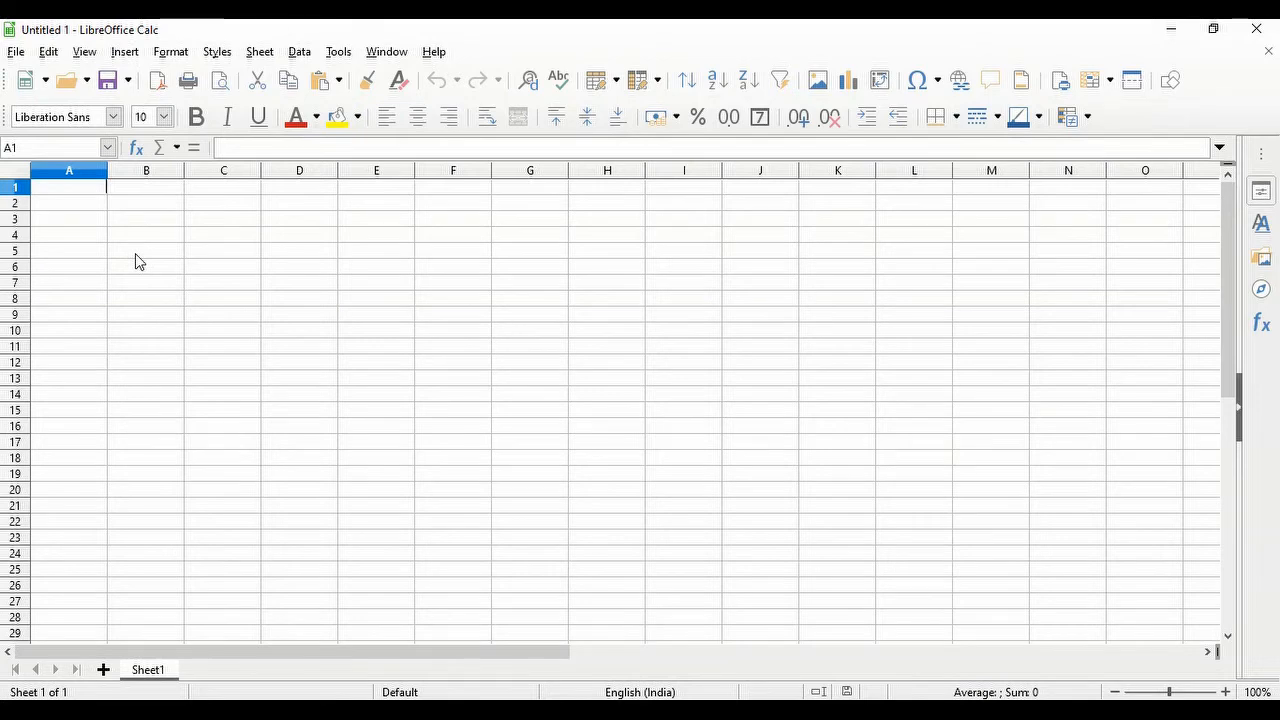
- Enter the values 2, 5, 4, 5, 6, 7, 8 and 3 down cells A1 to A8
text(2)
key(Return)
text(5)
key(Return)
text(4)
key(Return)
text(5)
key(Return)
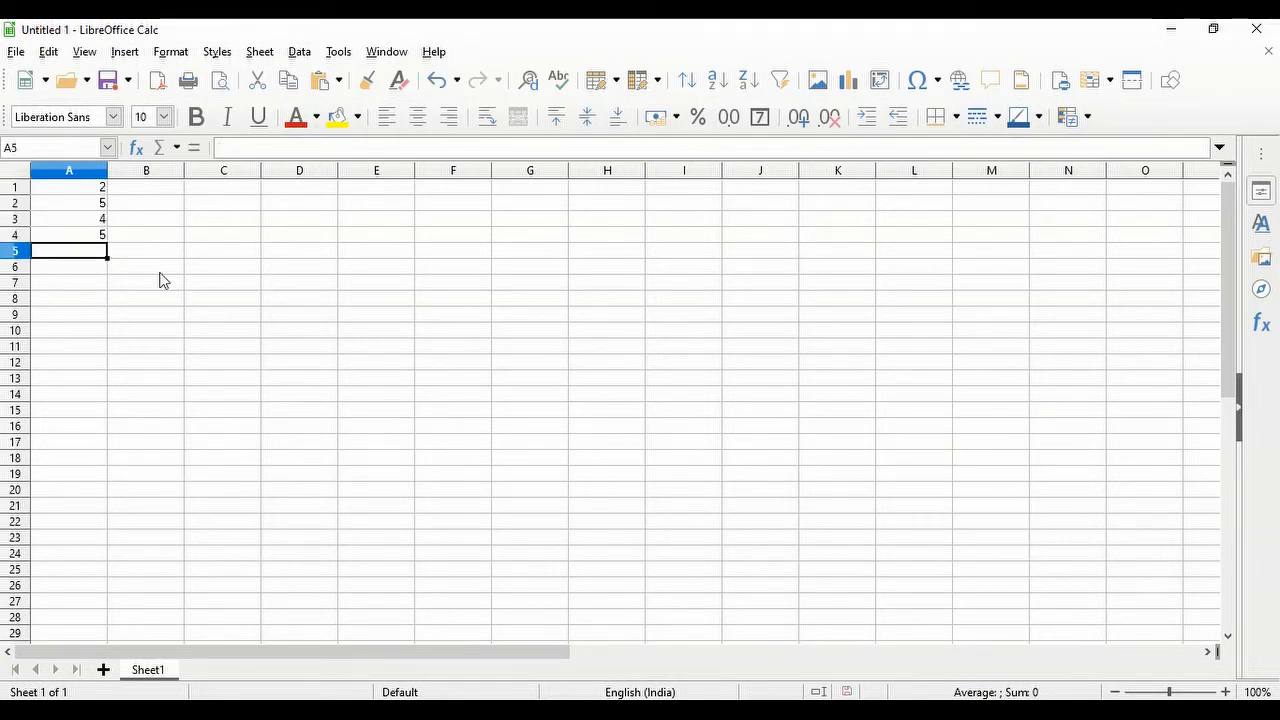
text(6)
key(Return)
text(7)
key(Return)
text(8)
key(Return)
text(3)
key(Tab)
- Enter the values 8, 3.1, 1, 3, 4, 4, 2 and 4 down cells B1 to B8
click(163, 281)
key(ctrl+Up)
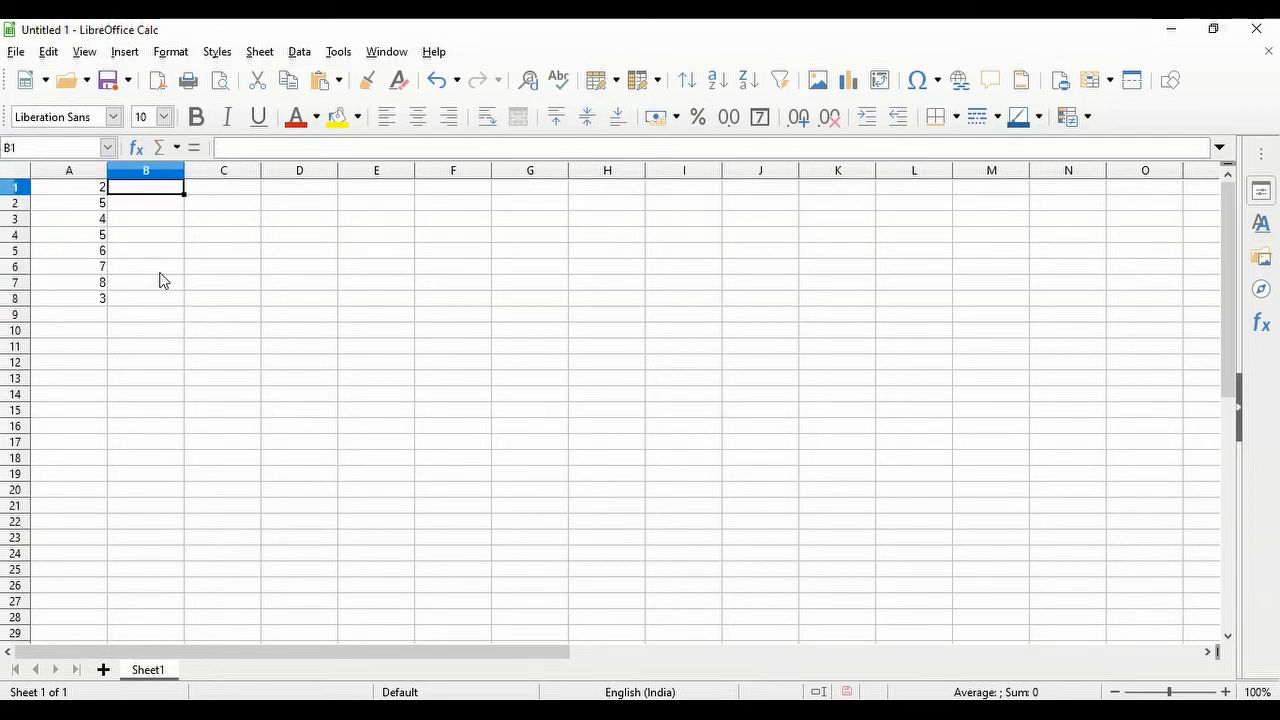
text(8)
key(Return)
text(3.)
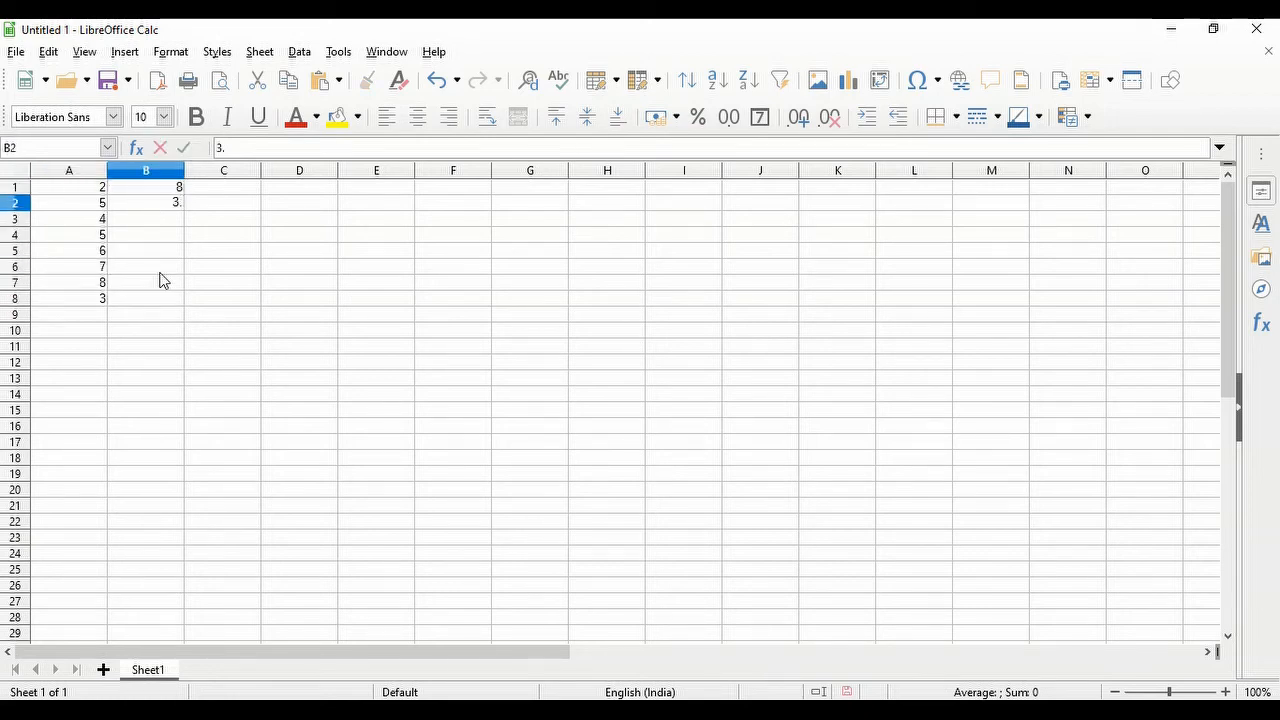
text(1)
key(Return)
text(1)
key(Return)
text(3)
key(Return)
text(4)
key(Return)
text(4)
key(Return)
text(2)
key(Return)
text(4)
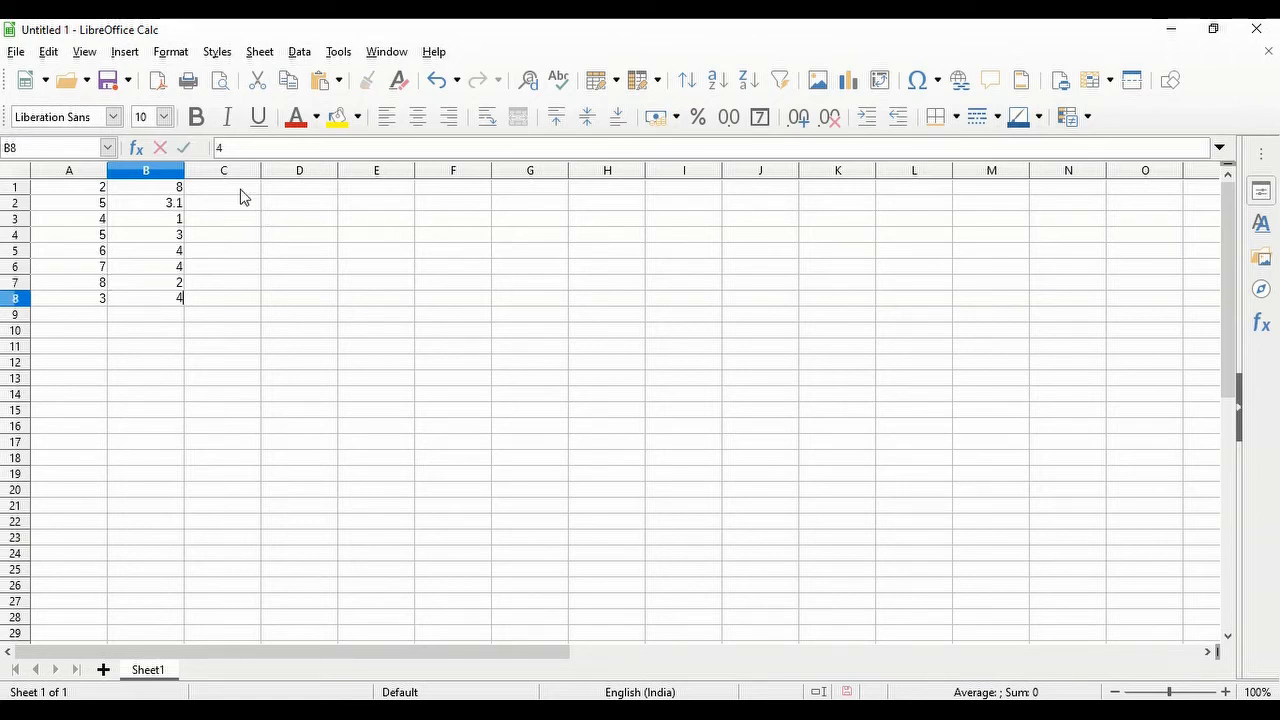
- Add A1 and B1 in cell C1 with the formula =a1+b1
click(241, 190)
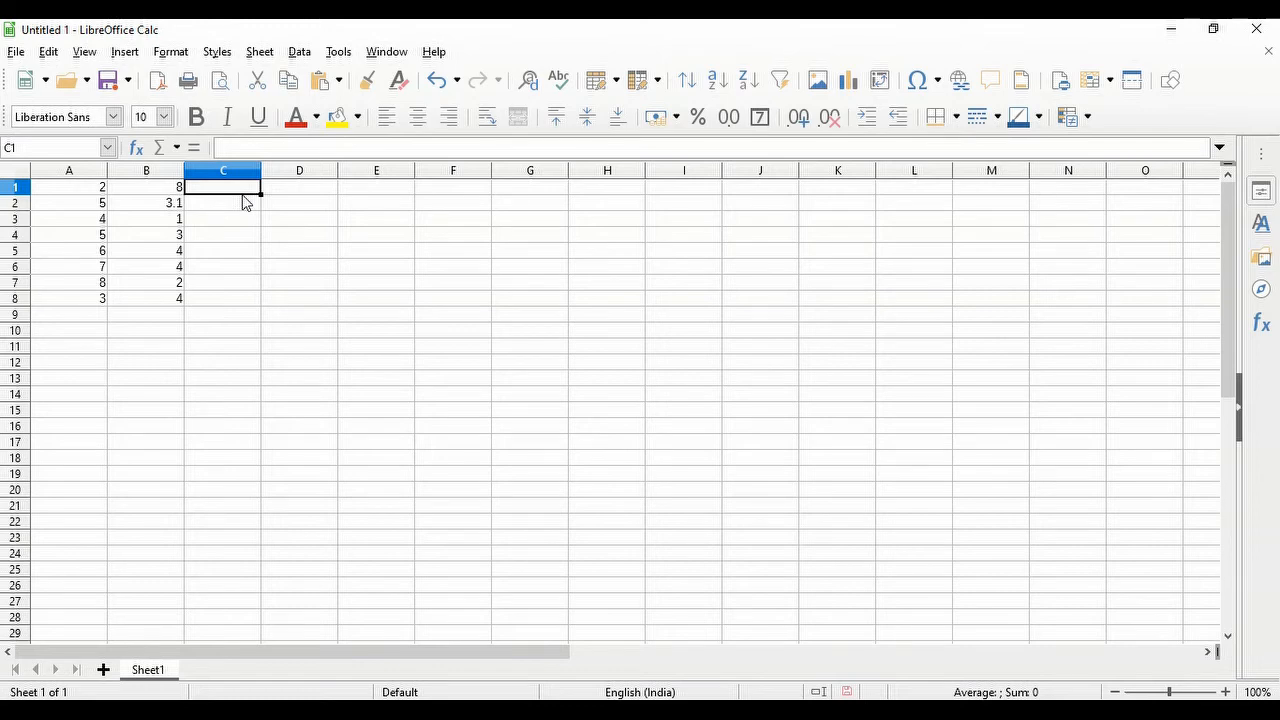
text(=)
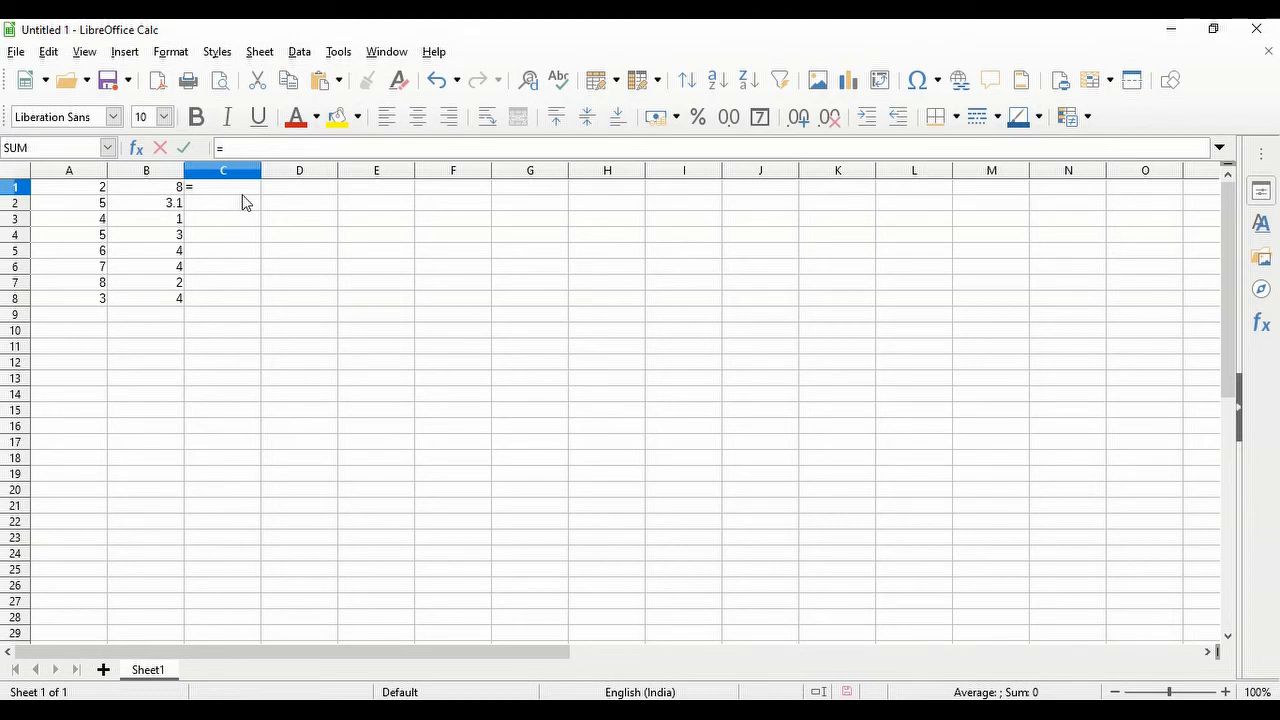
text(a1+a)
key(BackSpace)
text(b1)
key(Return)
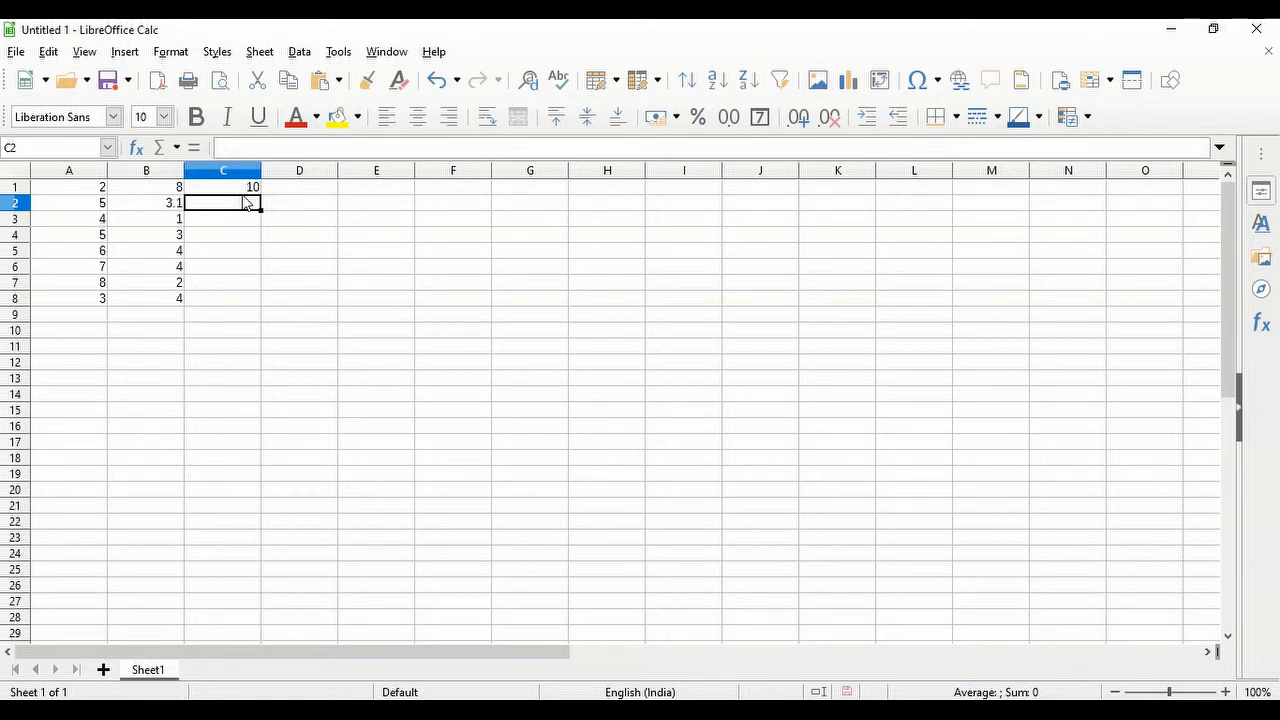
- Subtract B2 from A2 in cell C2 with the formula =a2-b2
text(=a1)
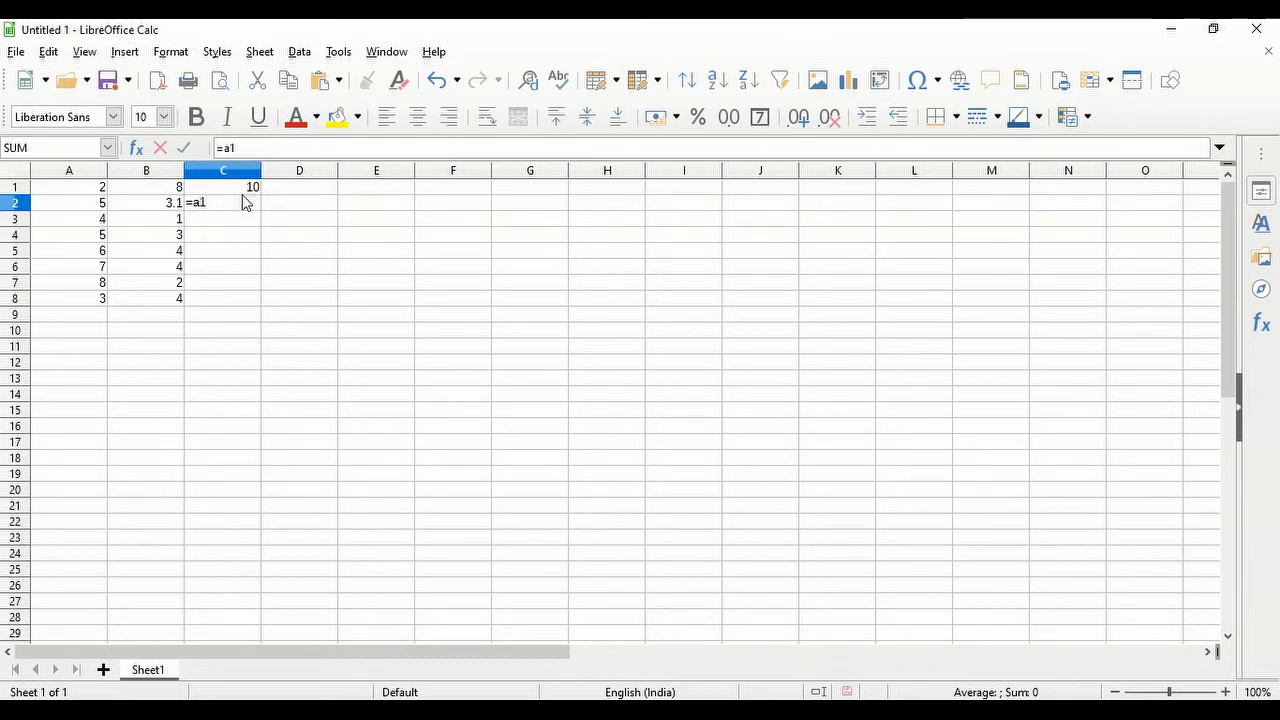
key(BackSpace)
text(2)
text(-b2)
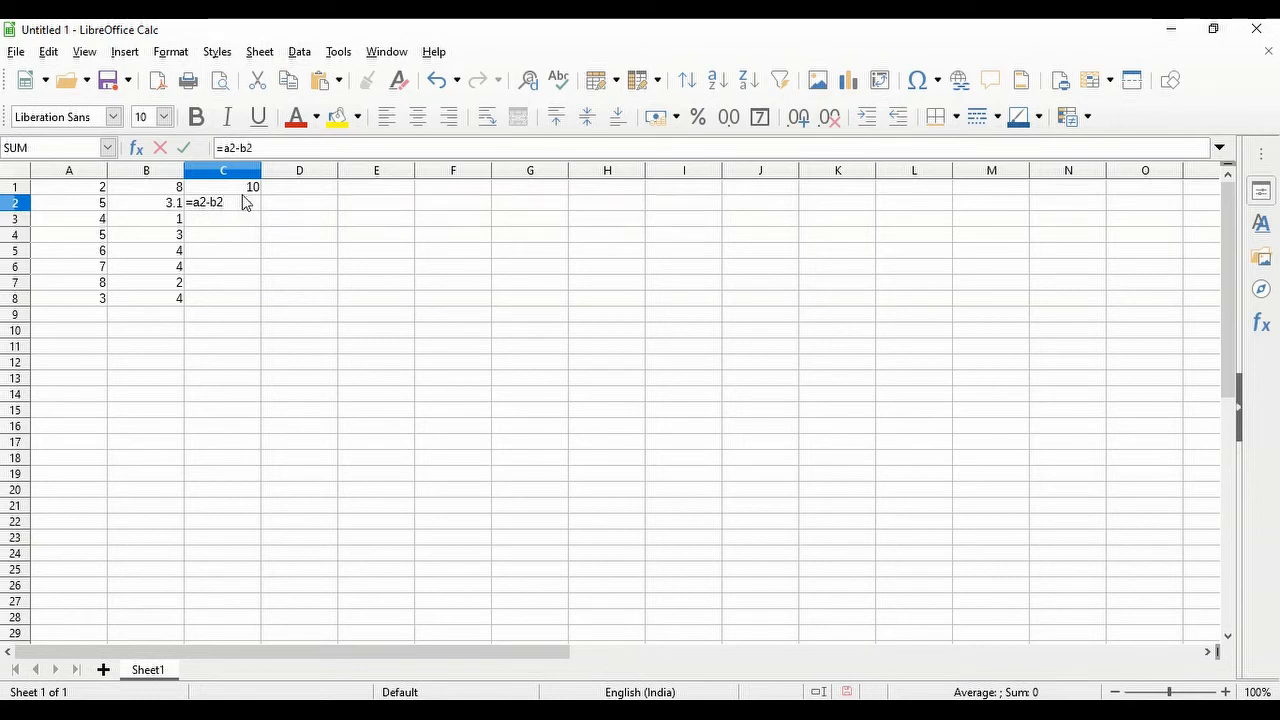
key(Return)
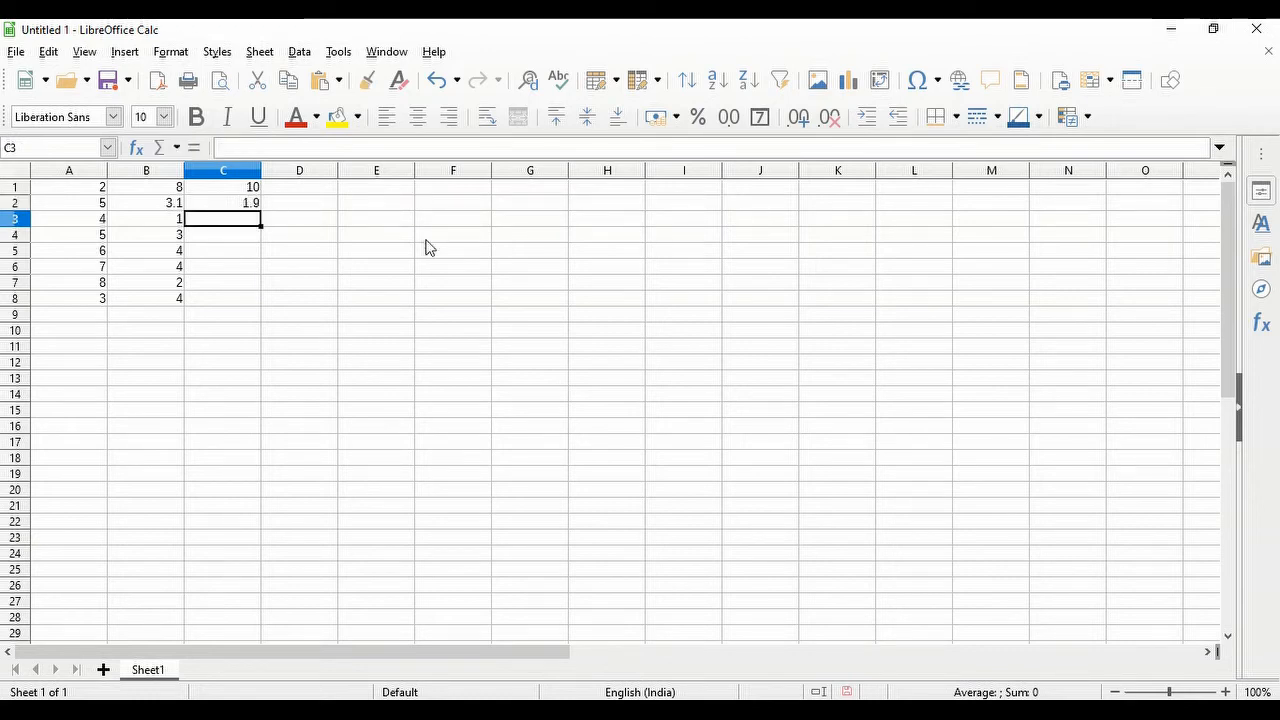
- Multiply A3 by B3 in cell C3 with the formula =a3*b3
text(=a)
text(3)
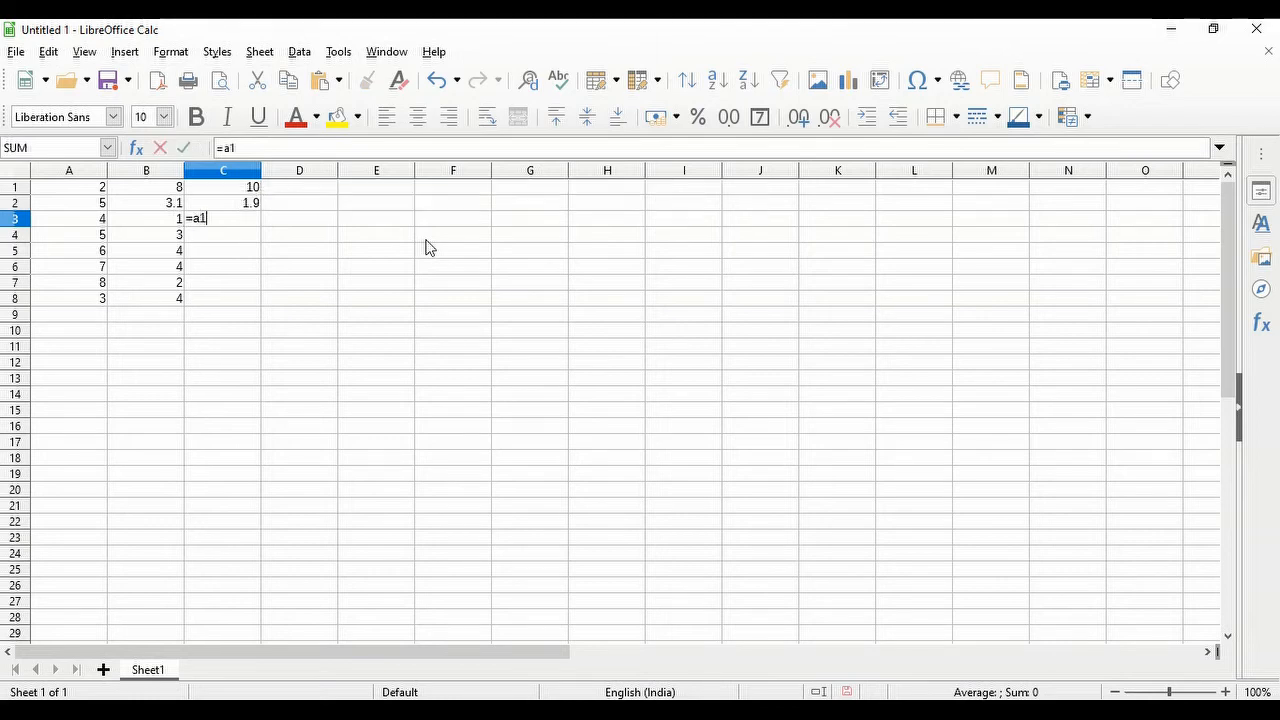
key(BackSpace)
text(3-)
text(*)
text(b3)
key(Return)
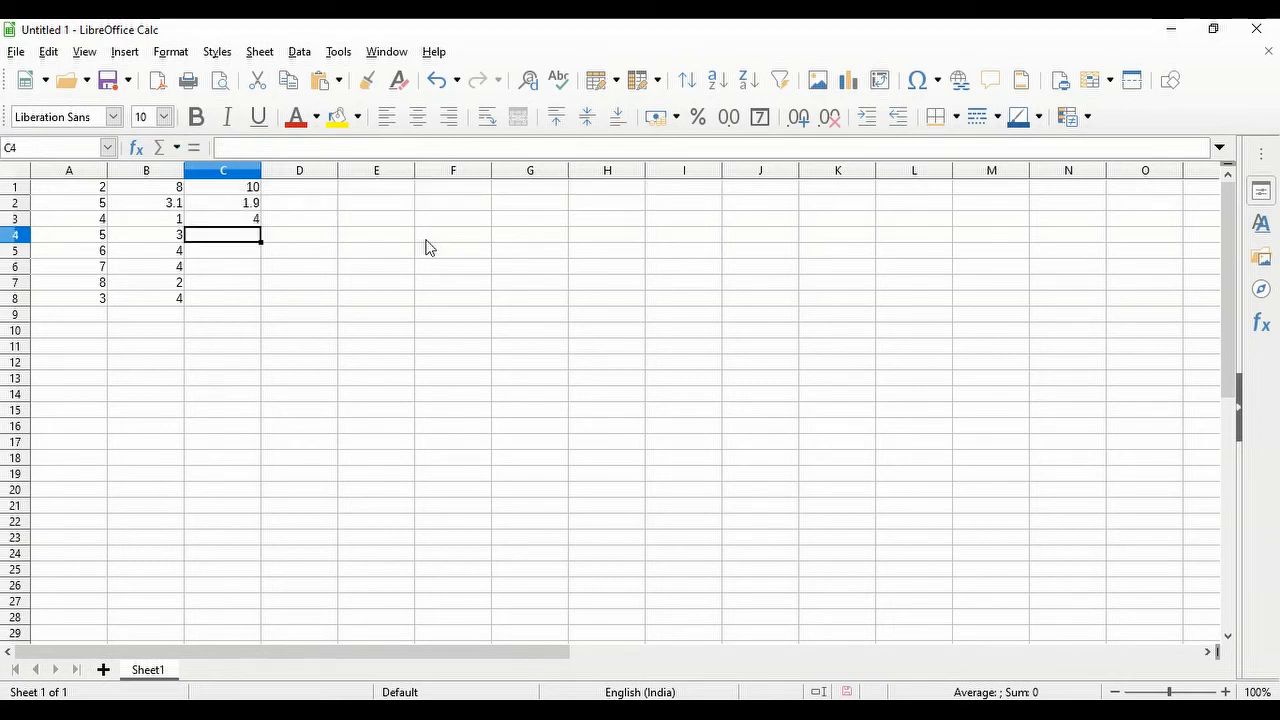
- Divide A4 by B4 in cell C4 with the formula =a4/b4
text(=a)
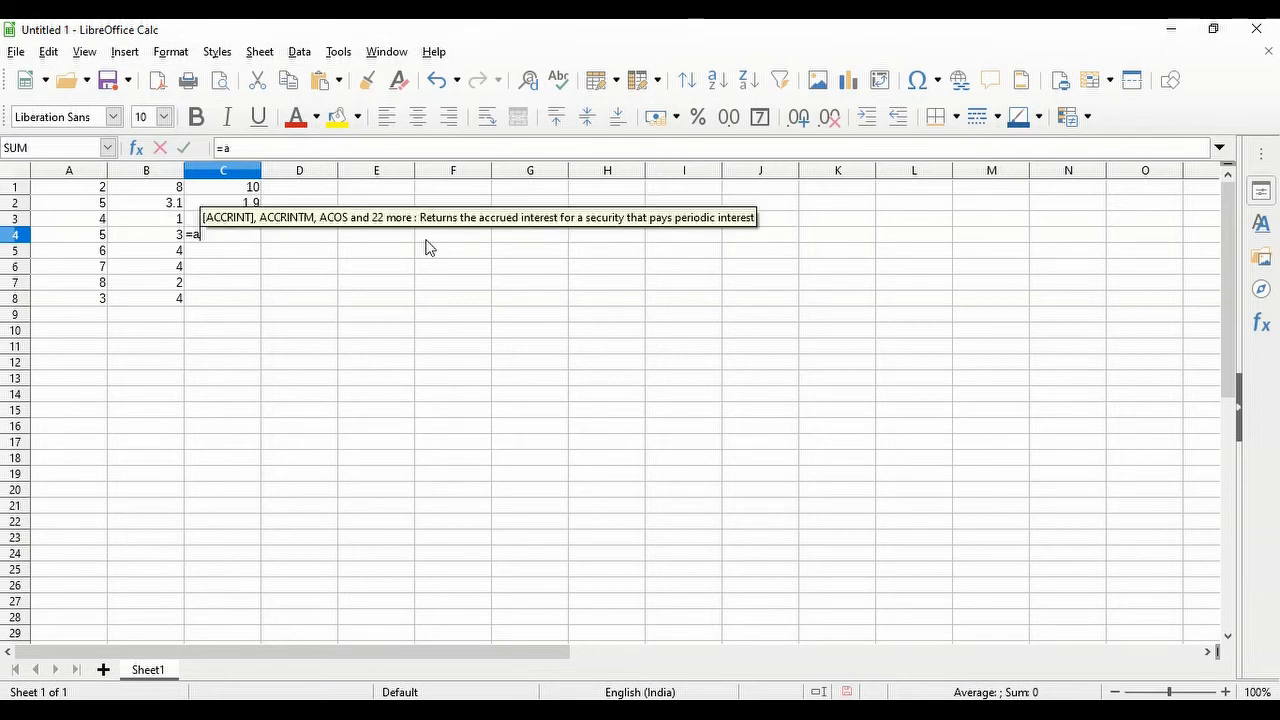
text(4/)
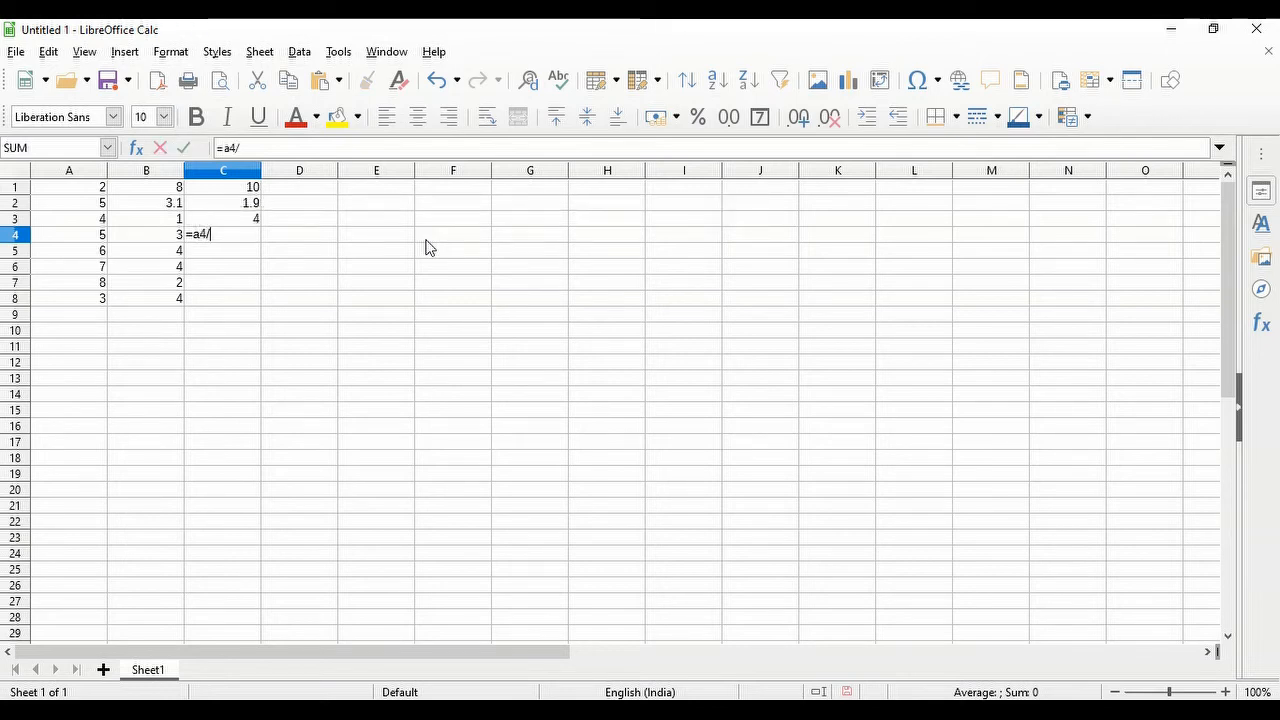
text(b4)
key(Return)
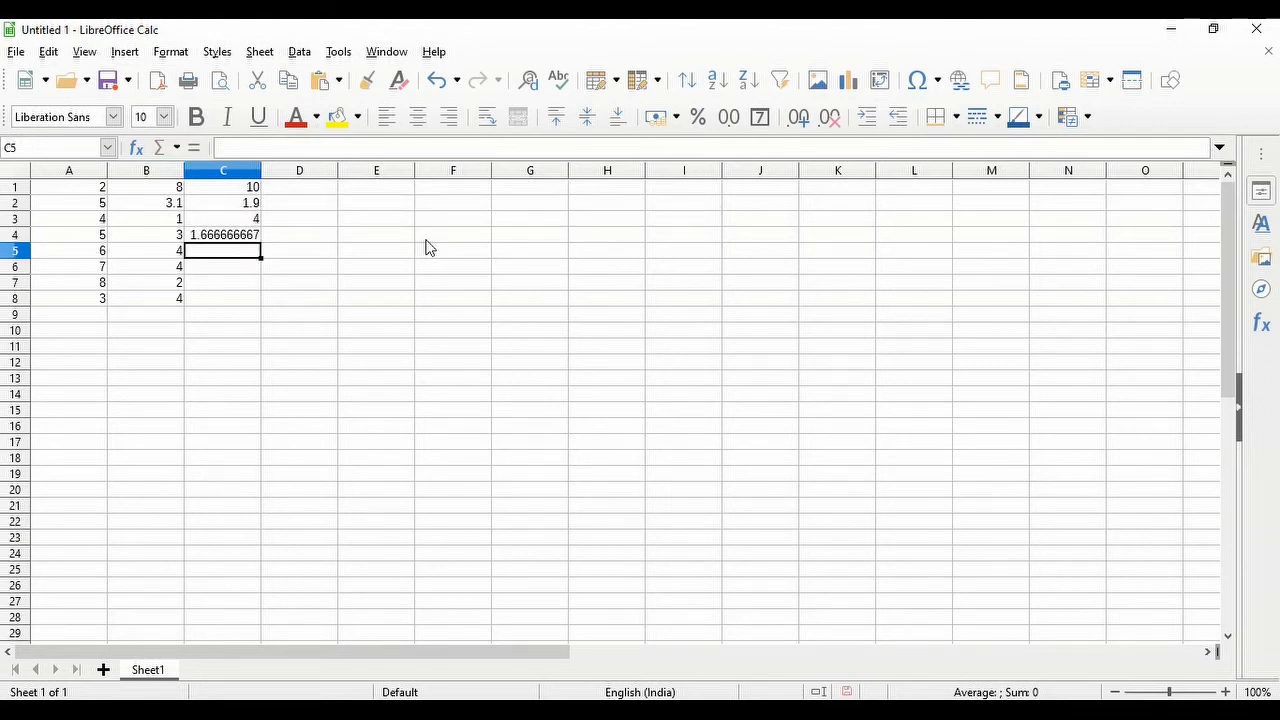
- Raise A5 to the power of B5 in cell C5 with the formula =a5^b5
text(=)
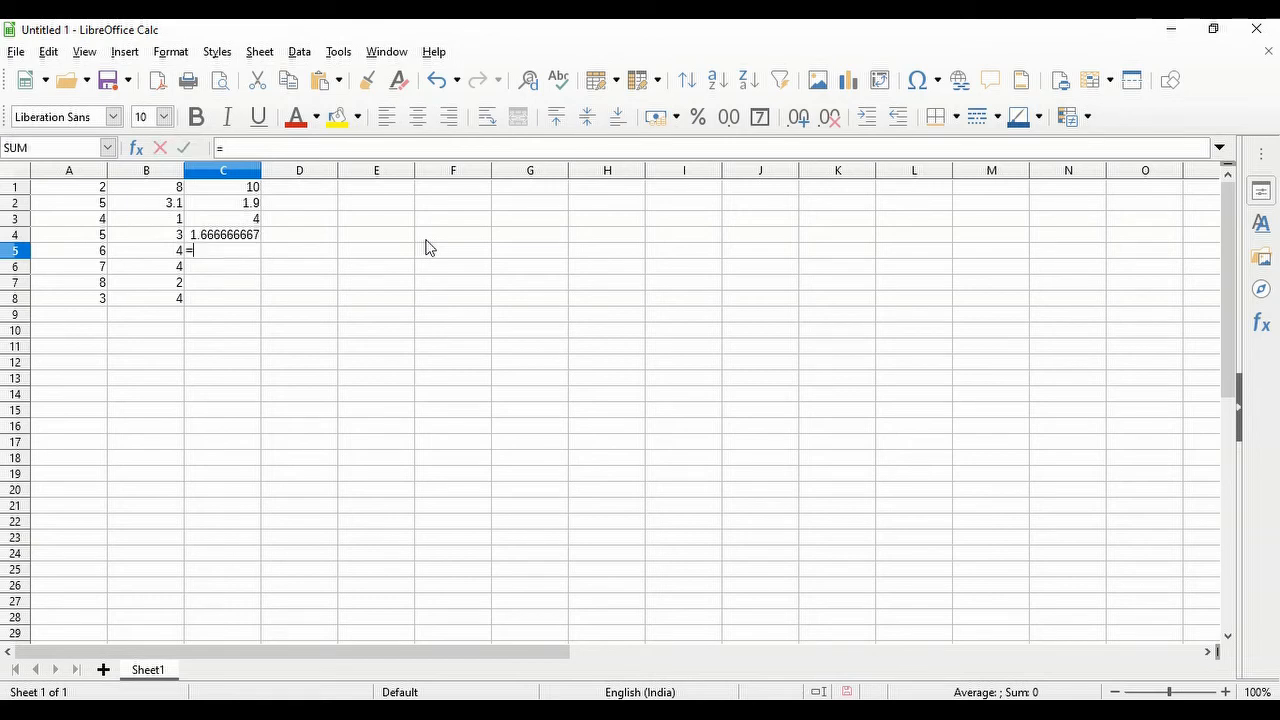
text(a)
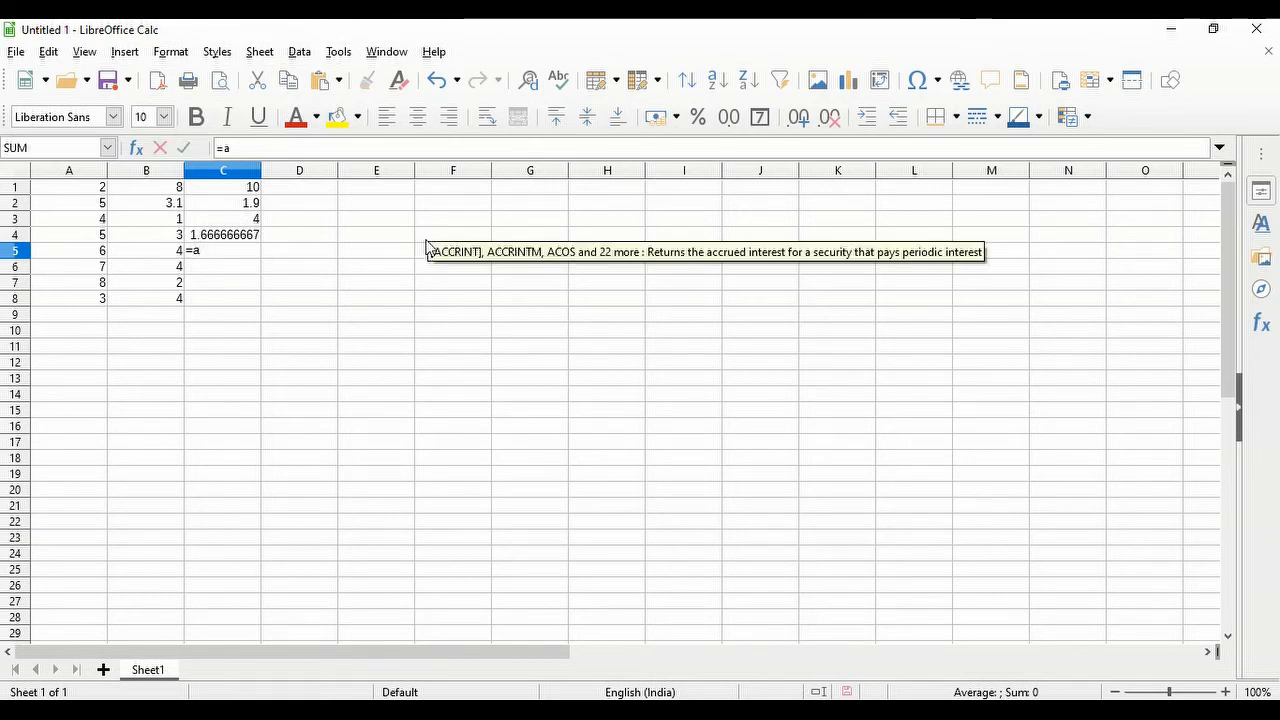
text(5)
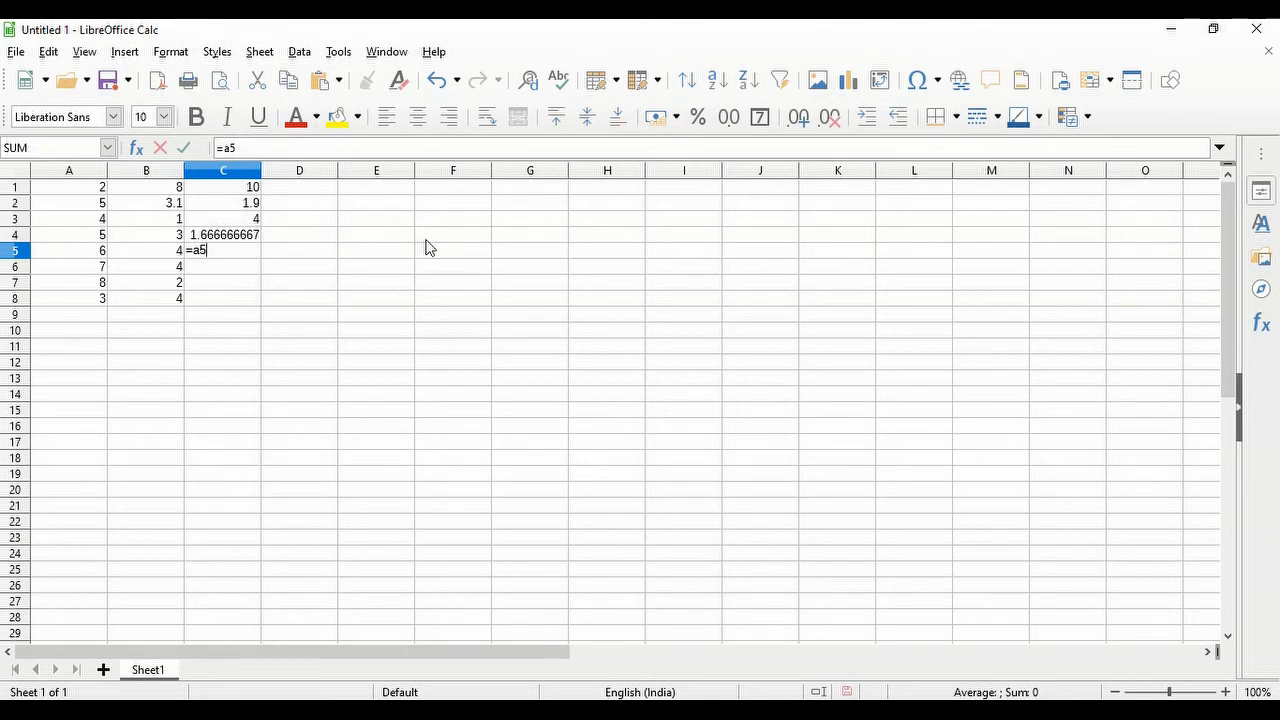
text(^a)
key(BackSpace)
text(b)
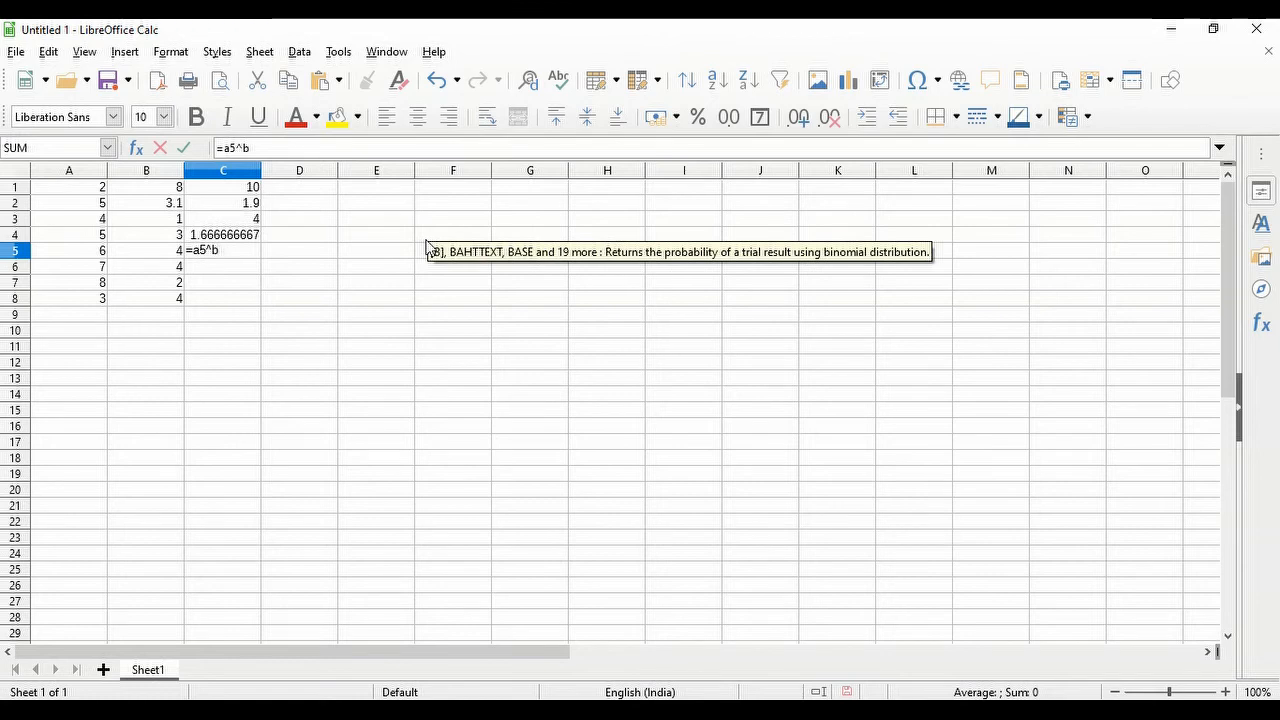
text(5)
key(Return)
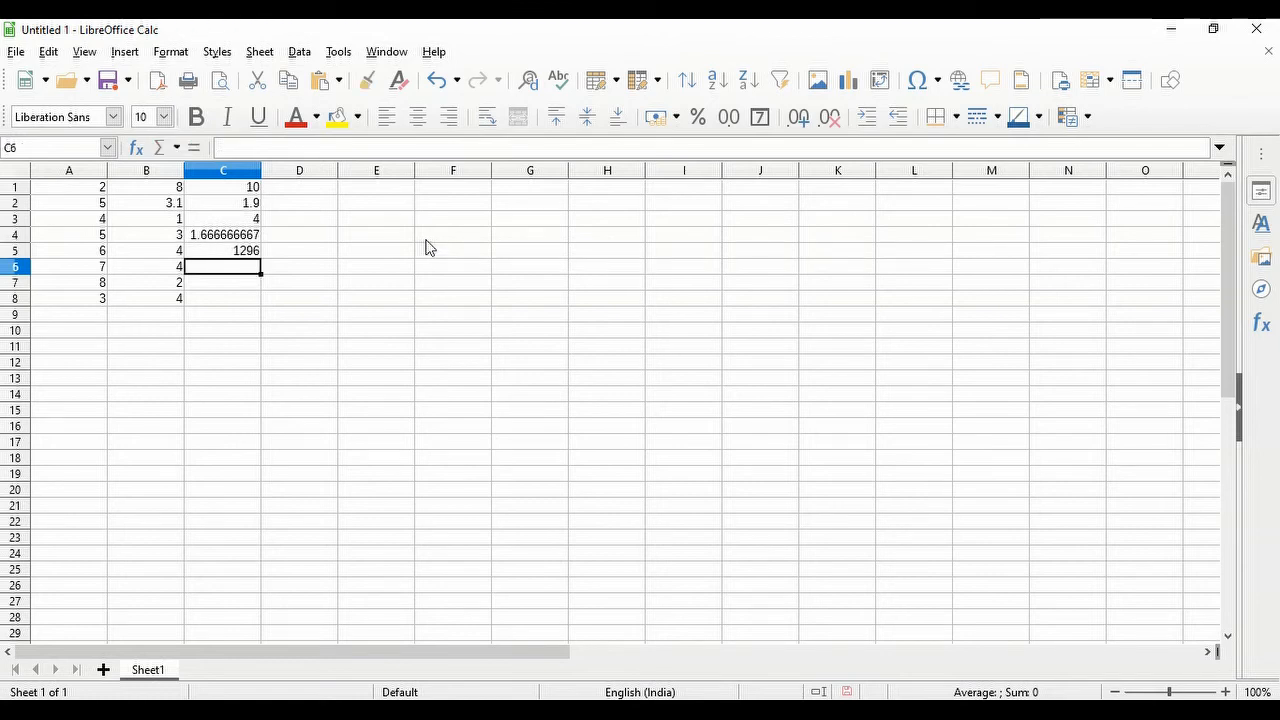
- Examine the formulas stored behind the results in cells C1 to C5
click(245, 190)
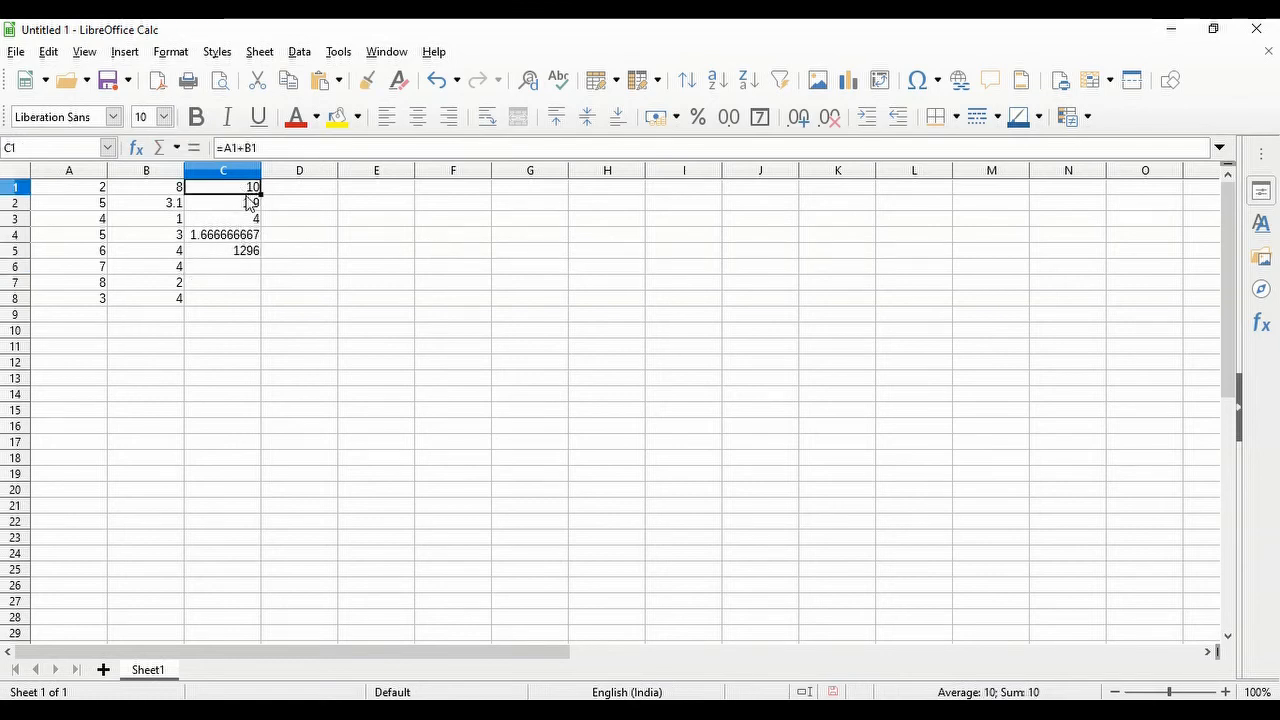
click(250, 204)
click(255, 218)
click(256, 236)
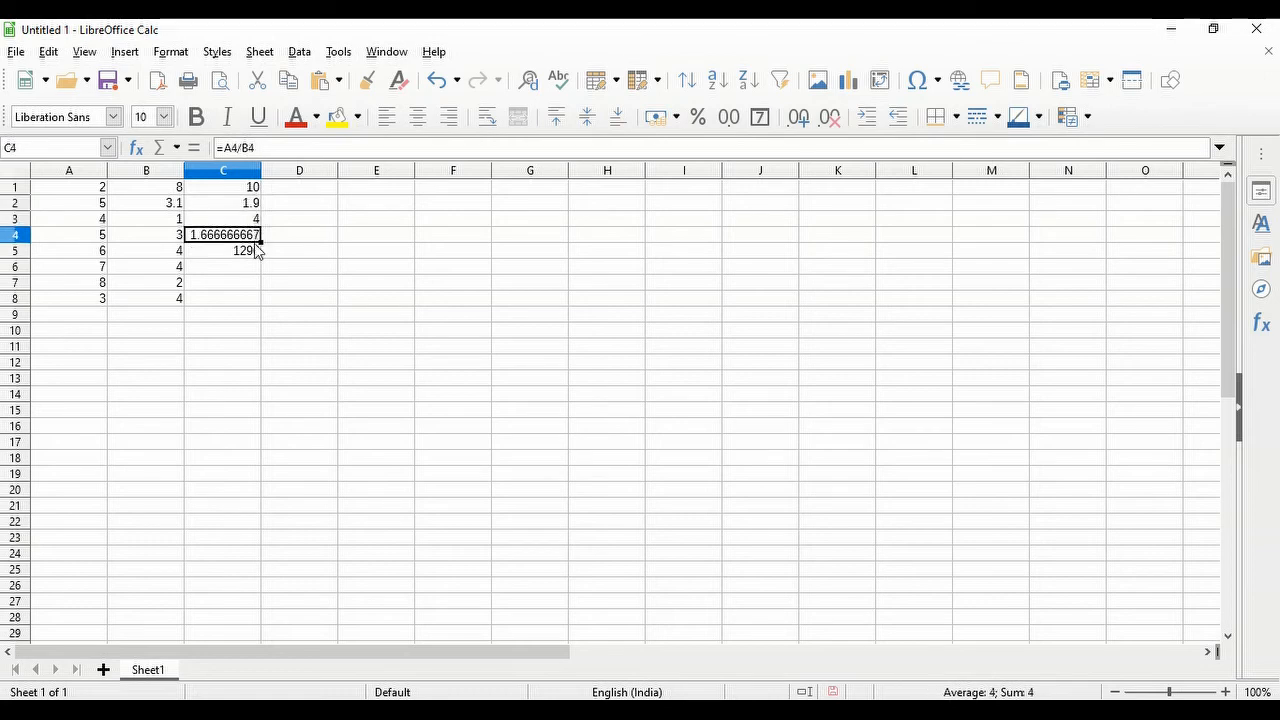
click(256, 251)
click(253, 268)
click(254, 237)
click(266, 207)
click(248, 192)
click(250, 203)
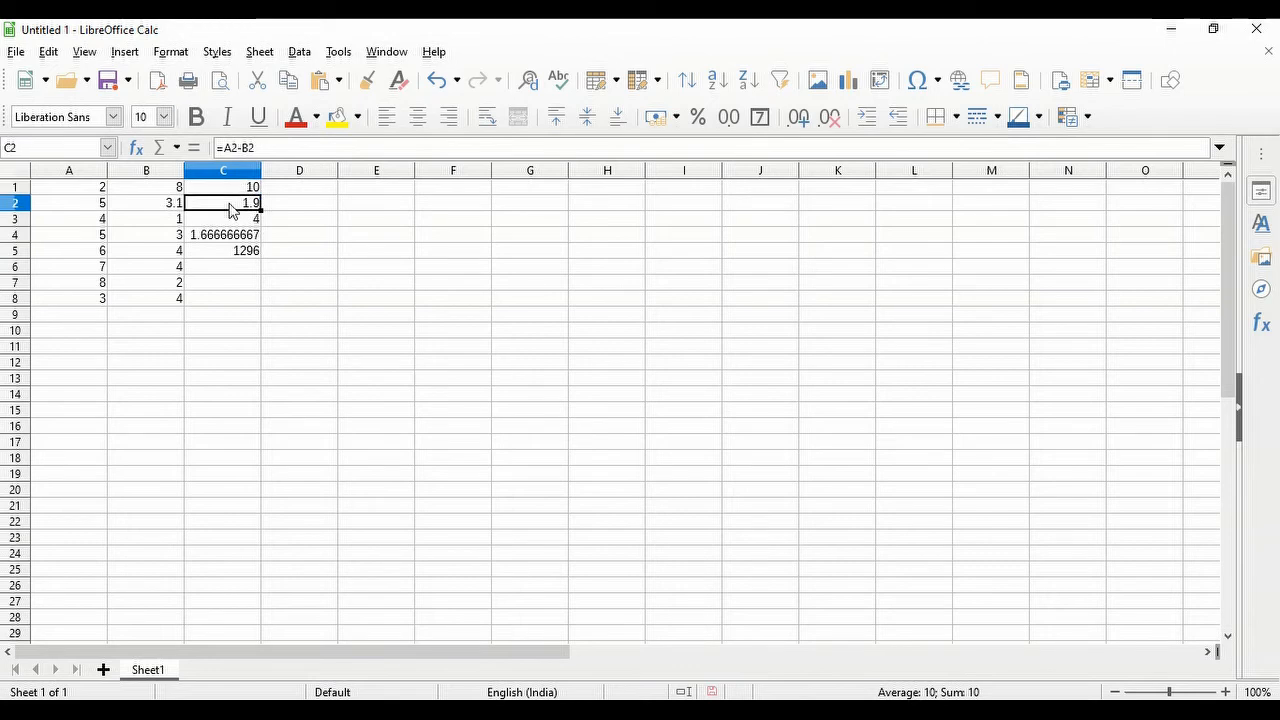
- Enter b6=a6+b6 in cell C6, without a leading equals sign, and reselect the cell to check its content
click(243, 268)
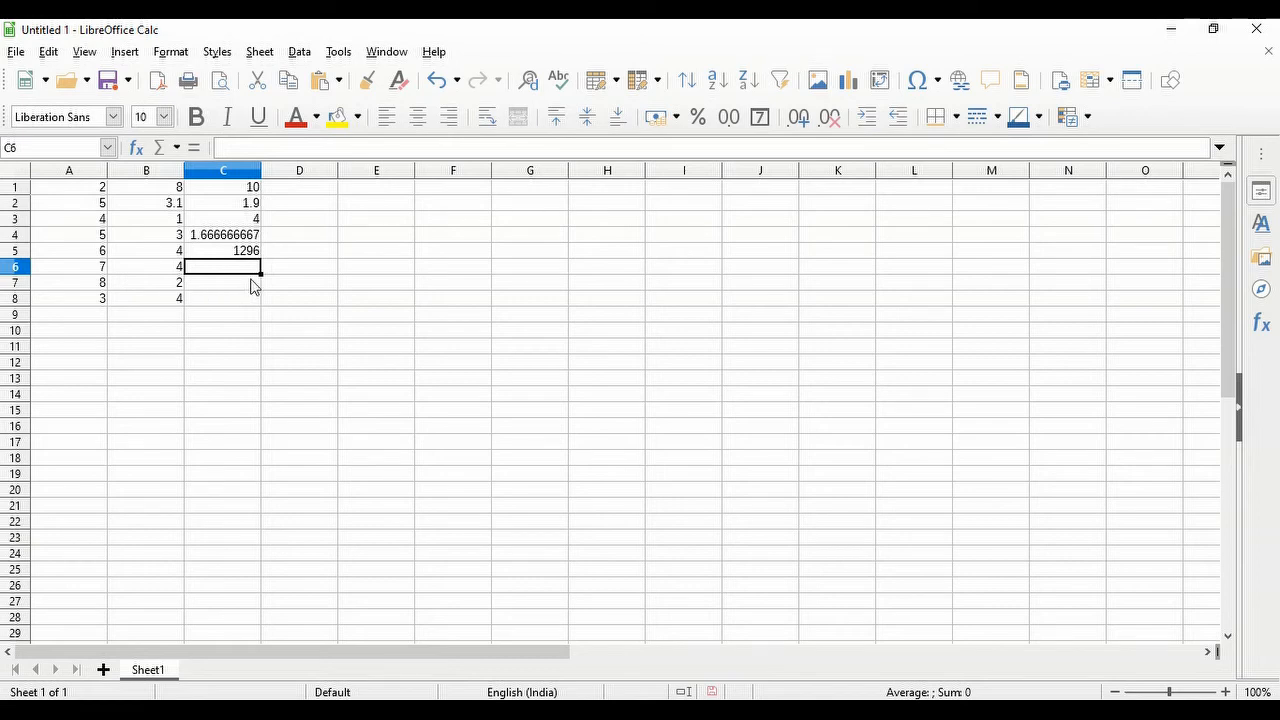
text(b)
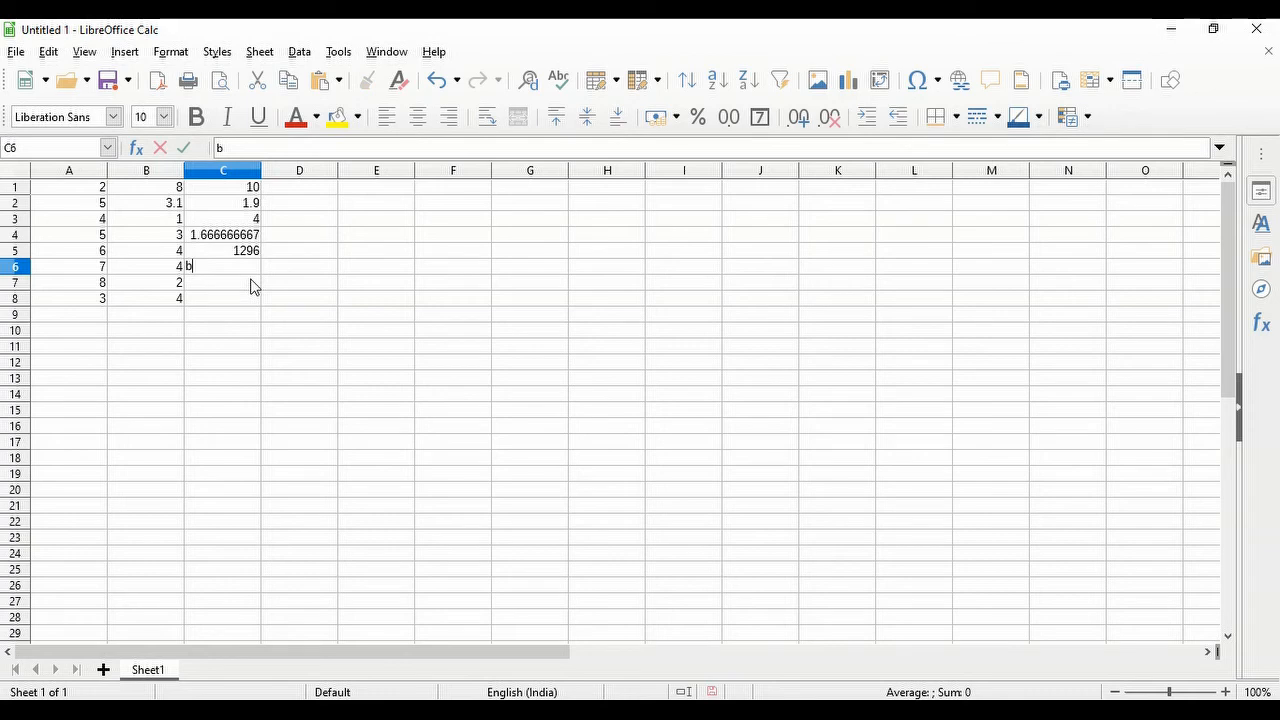
text(6=a6+b6)
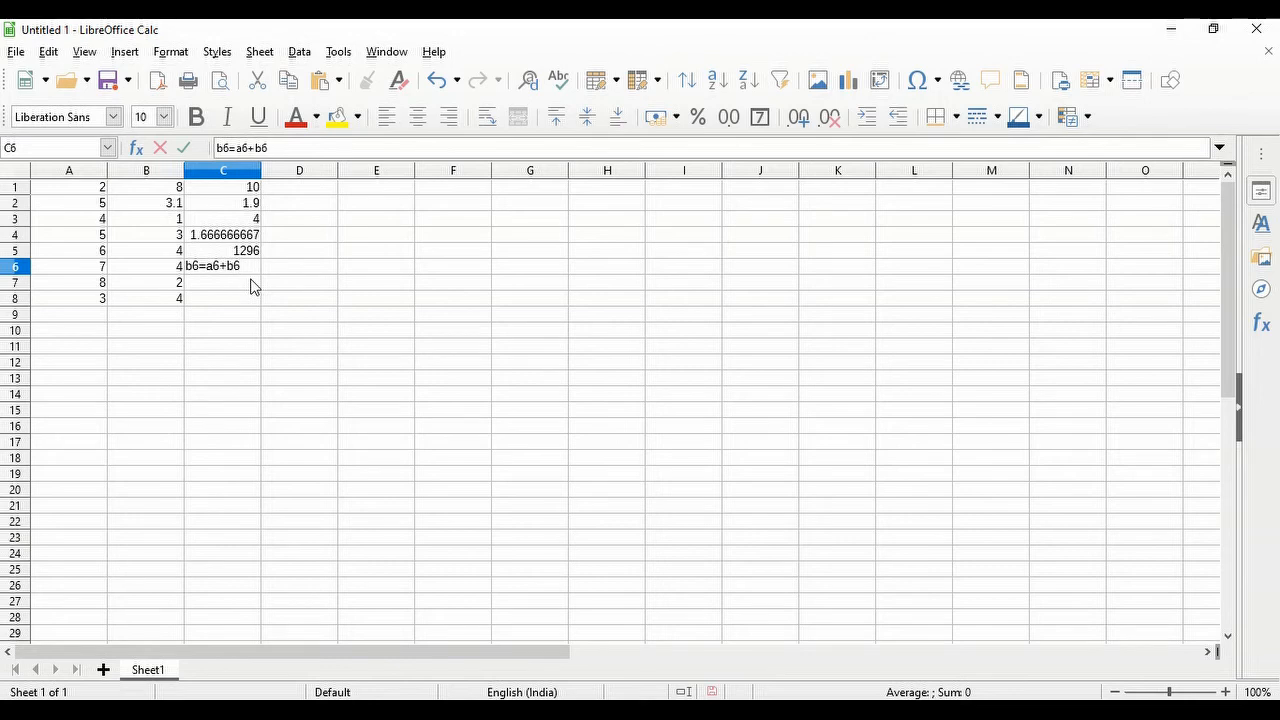
key(Return)
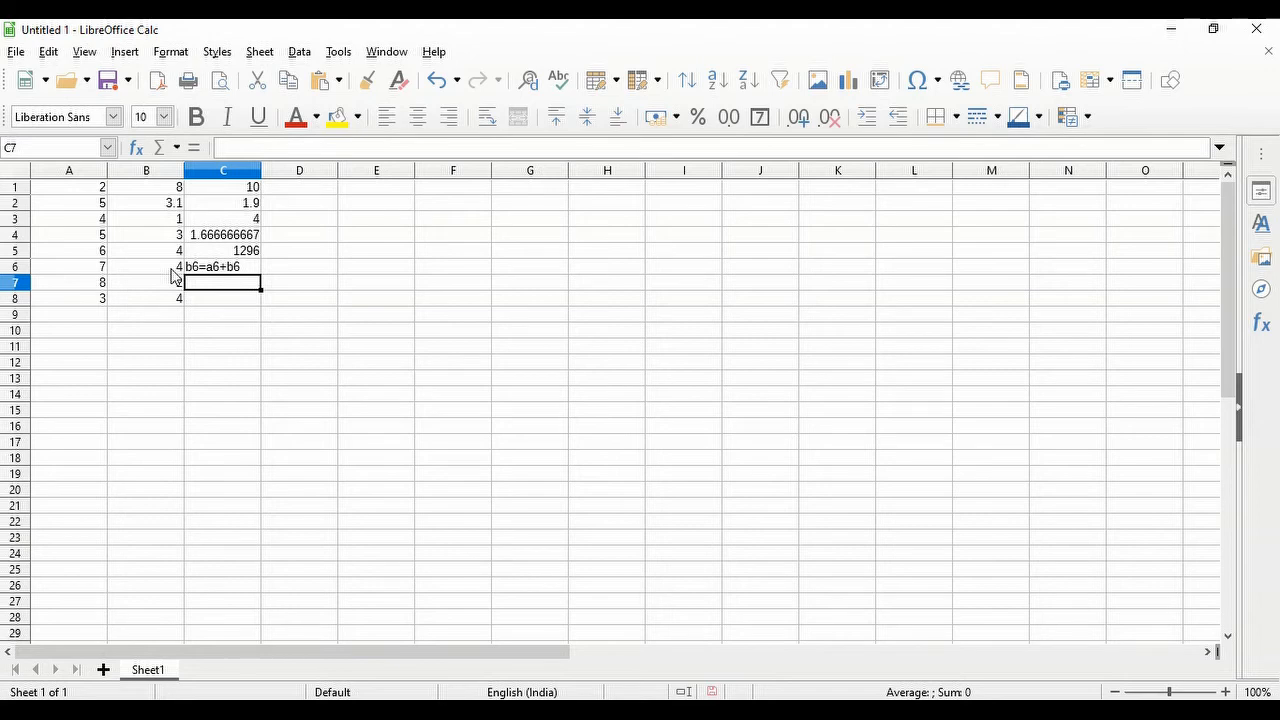
click(248, 270)
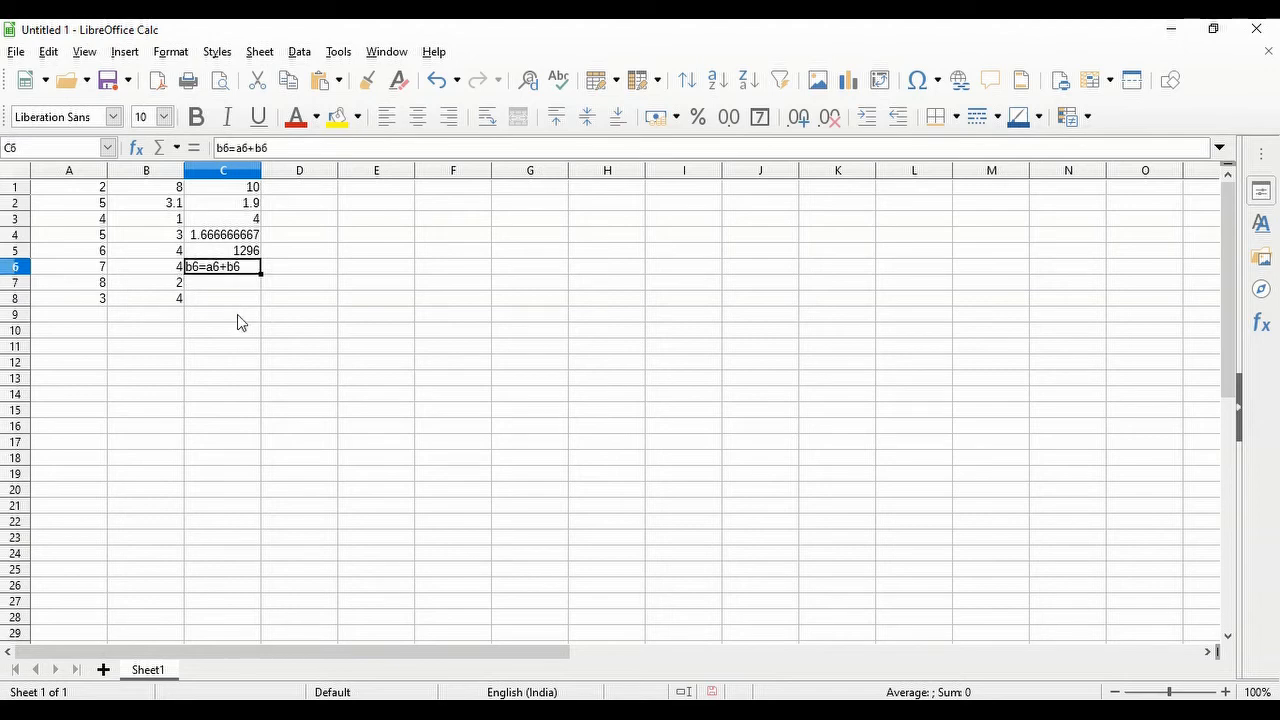